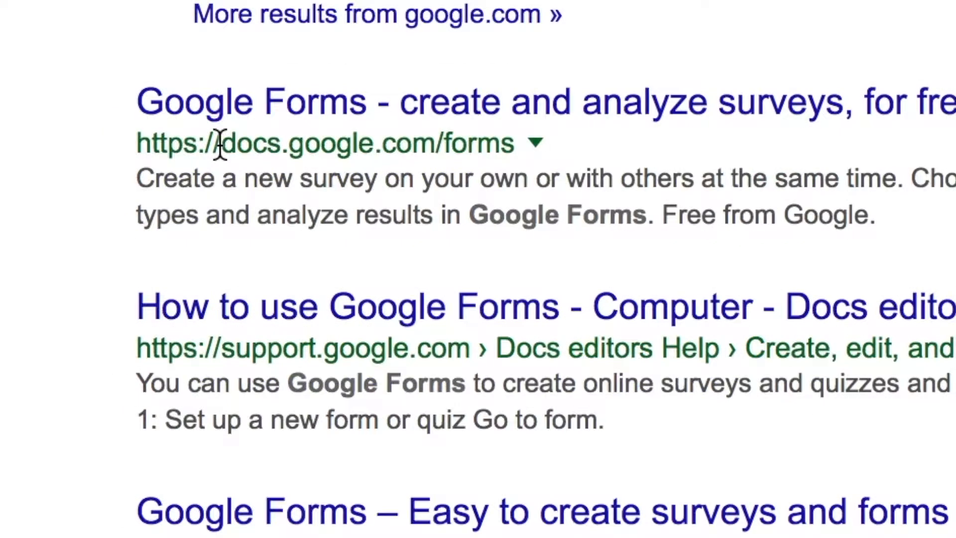
# Open Google Forms from its "create and analyze surveys, for free" search result and go to the forms home page.
pyautogui.moveTo(220, 144); pyautogui.dragTo(534, 153)
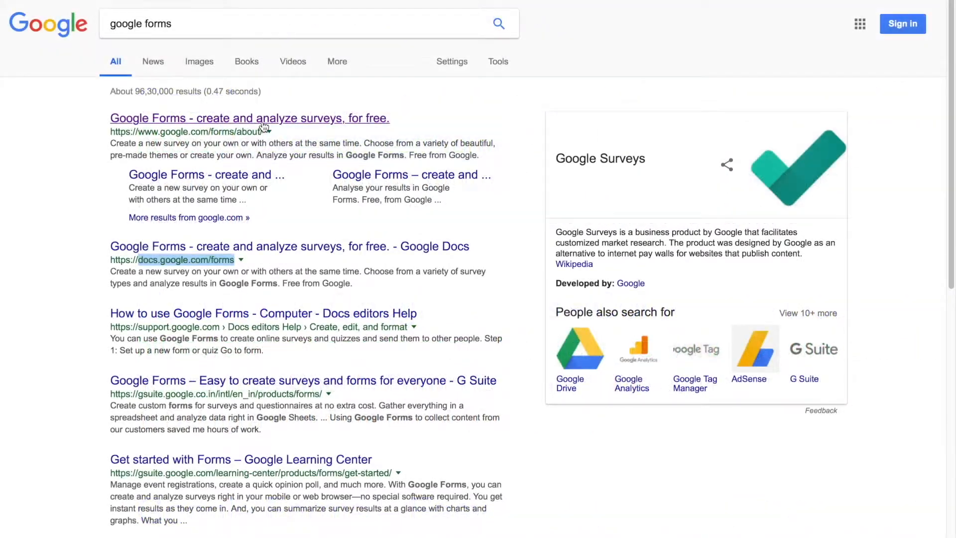
pyautogui.click(264, 122)
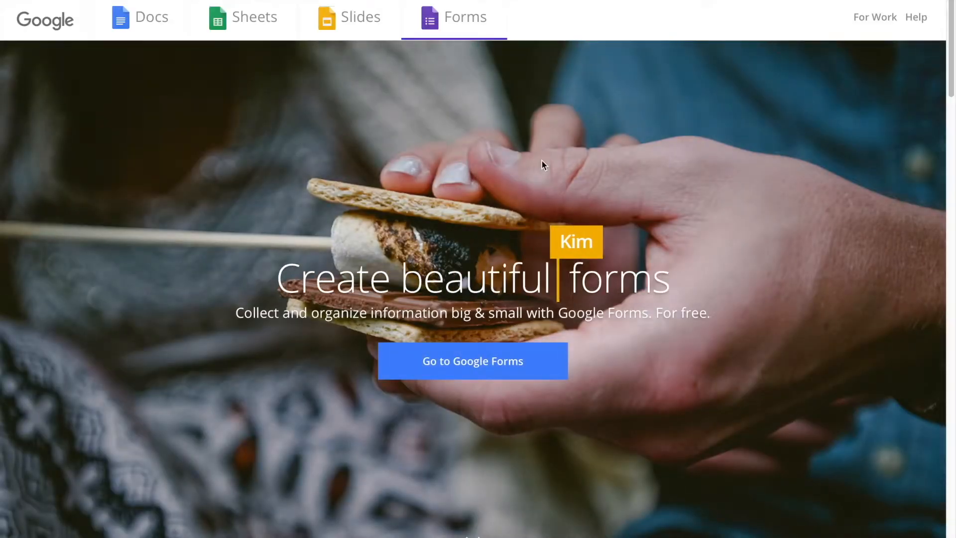
pyautogui.moveTo(953, 58); pyautogui.dragTo(941, 182)
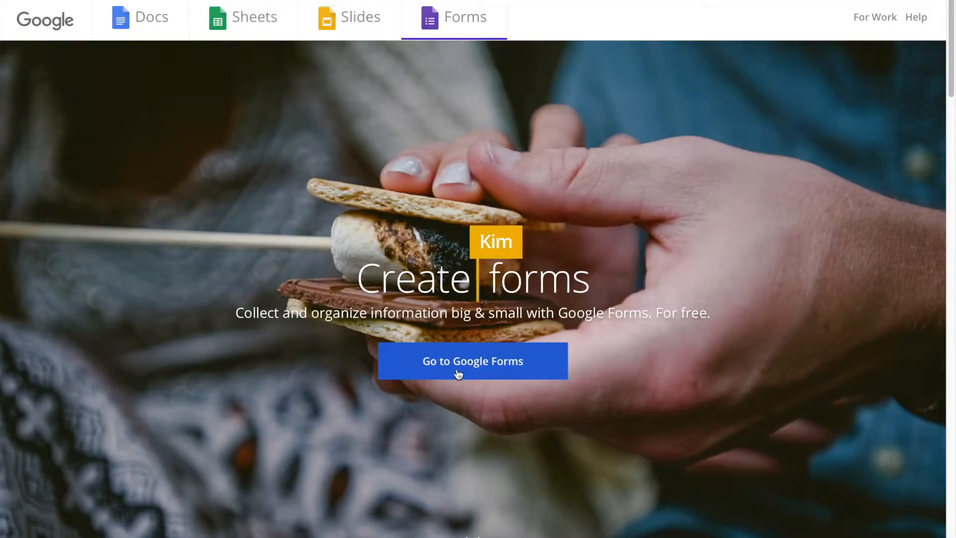
pyautogui.click(492, 376)
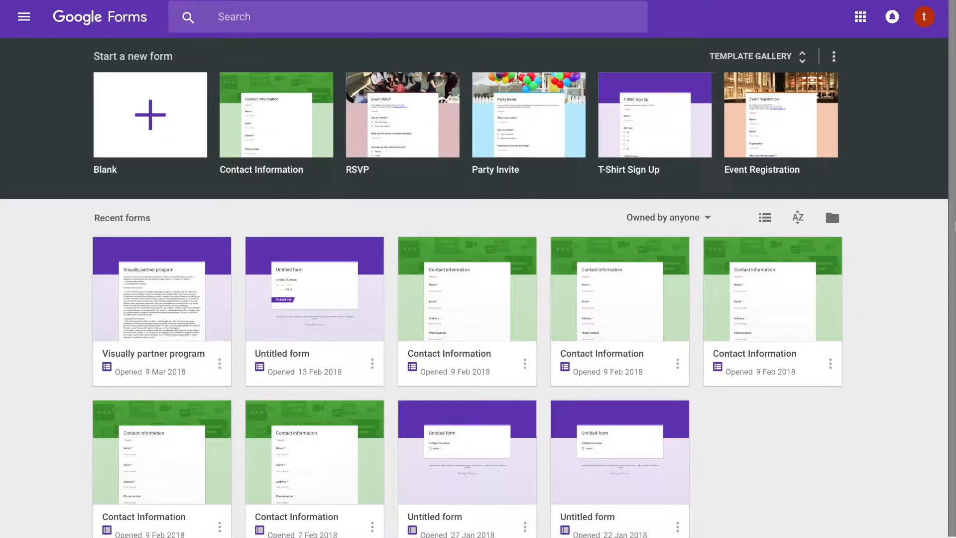
# Look through the recent forms on the home page and view the ownership filter options.
pyautogui.scroll(-1, 949, 210)
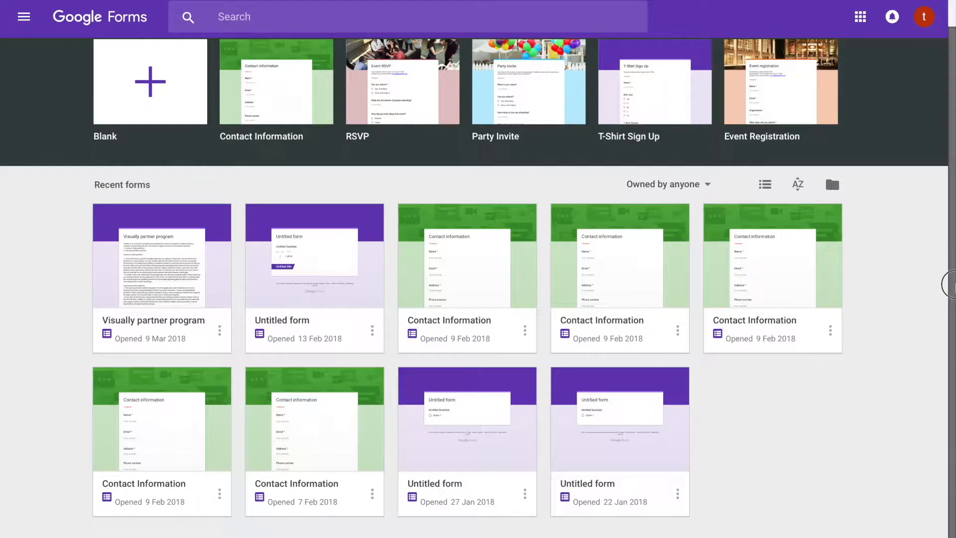
pyautogui.scroll(1, 951, 284)
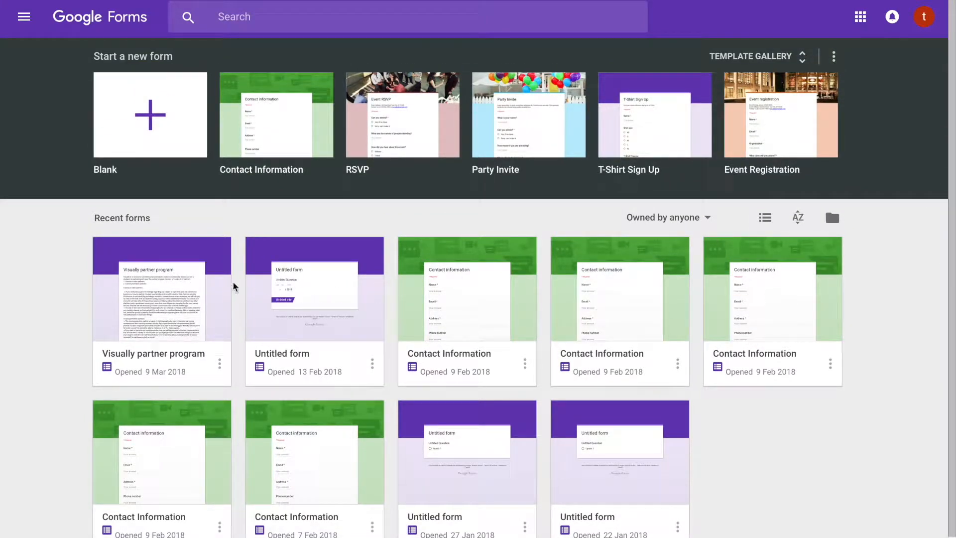
pyautogui.moveTo(95, 218); pyautogui.dragTo(154, 211)
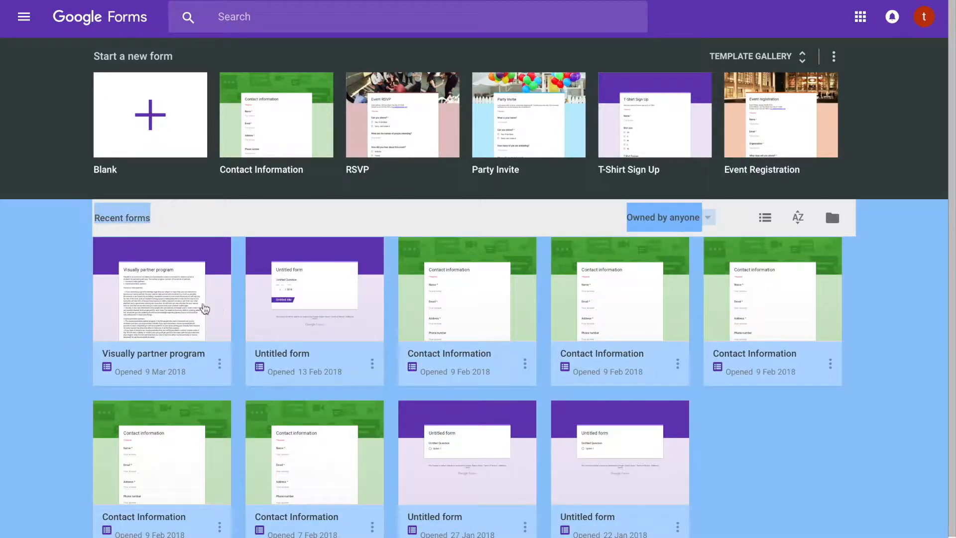
pyautogui.click(923, 315)
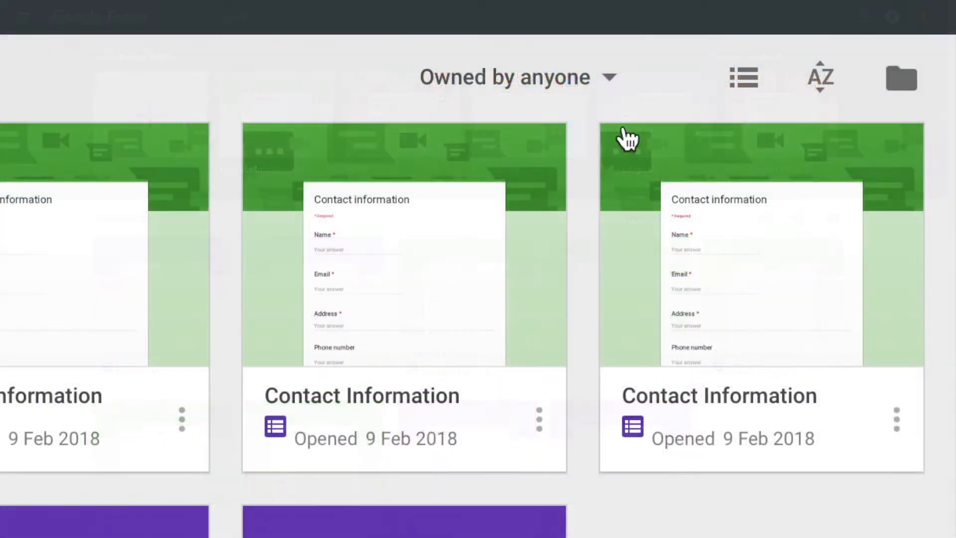
pyautogui.click(677, 220)
pyautogui.click(537, 84)
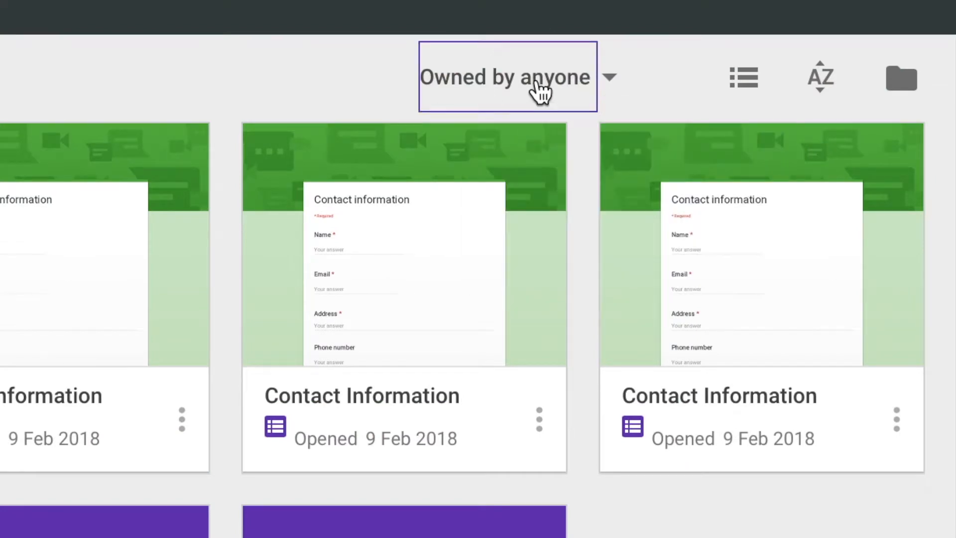
pyautogui.click(540, 90)
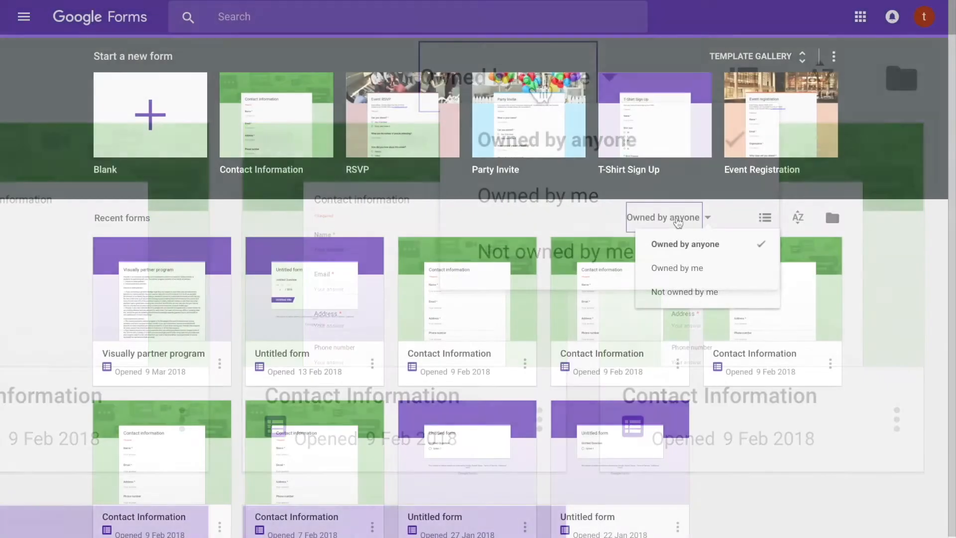
pyautogui.click(540, 90)
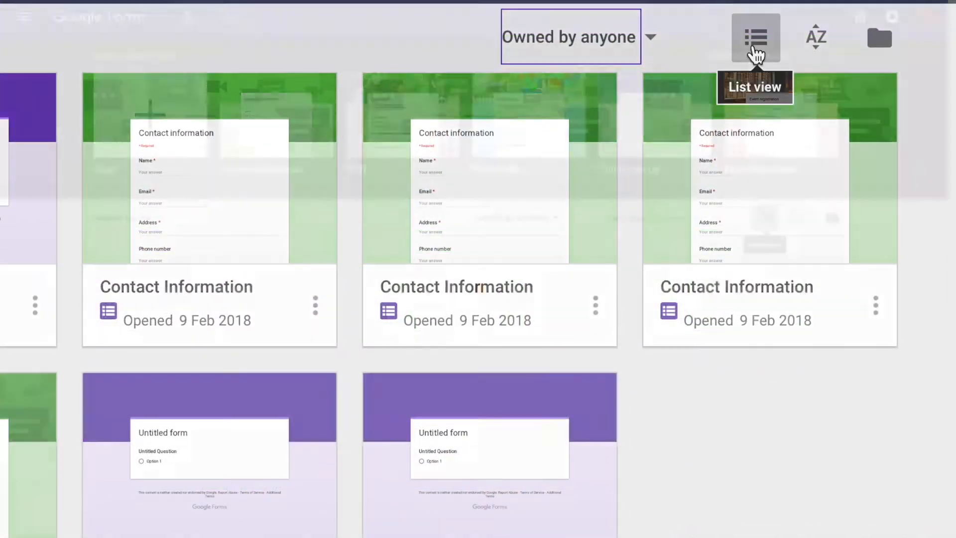
# View the recent forms as a list, return to the grid view, and check the available sort options.
pyautogui.click(756, 52)
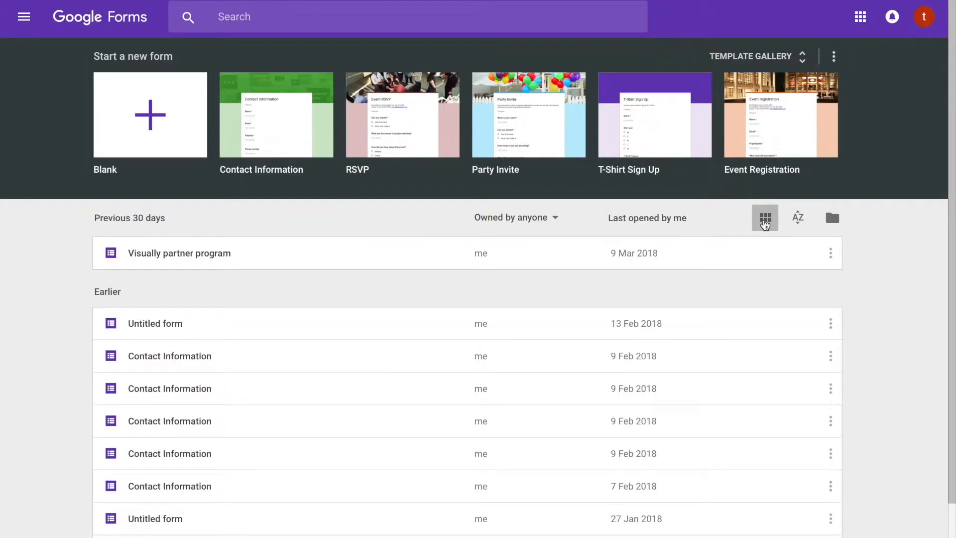
pyautogui.click(765, 223)
pyautogui.click(801, 225)
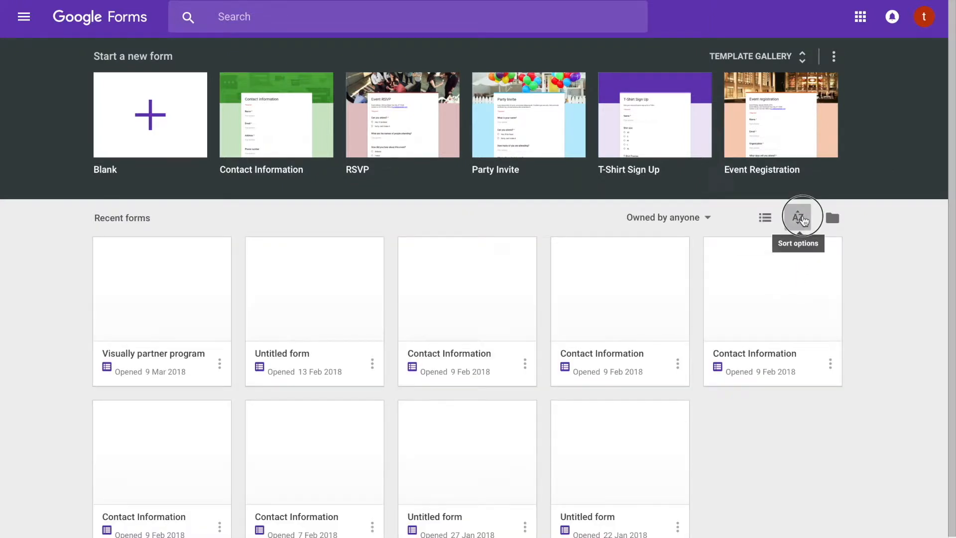
pyautogui.click(799, 217)
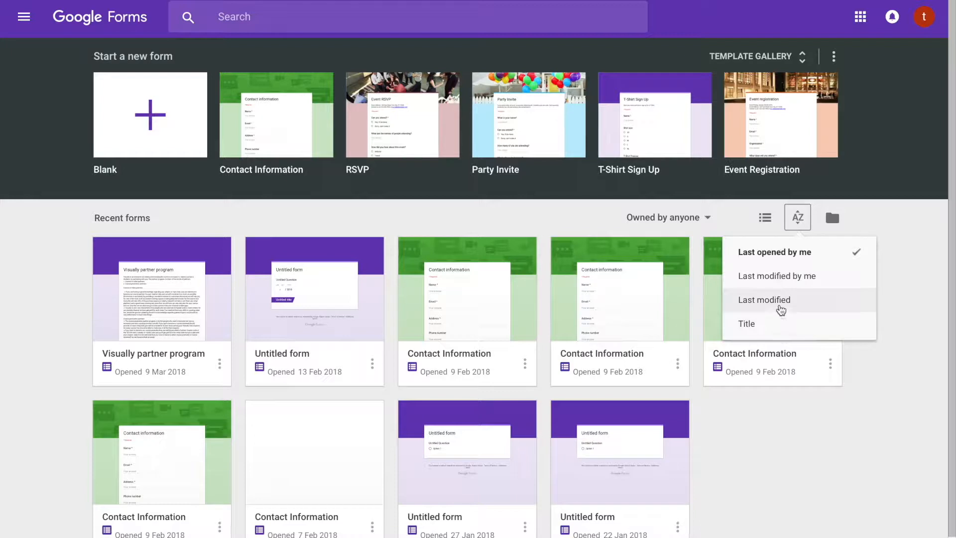
pyautogui.click(797, 224)
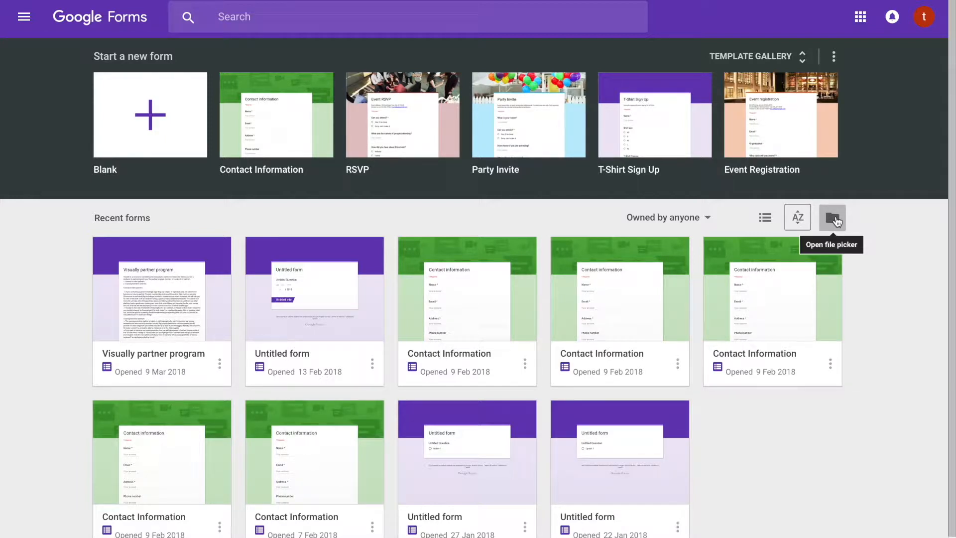
# Look through the Shared with Me, Starred, Recent and Upload sources in the file picker and close it.
pyautogui.click(834, 218)
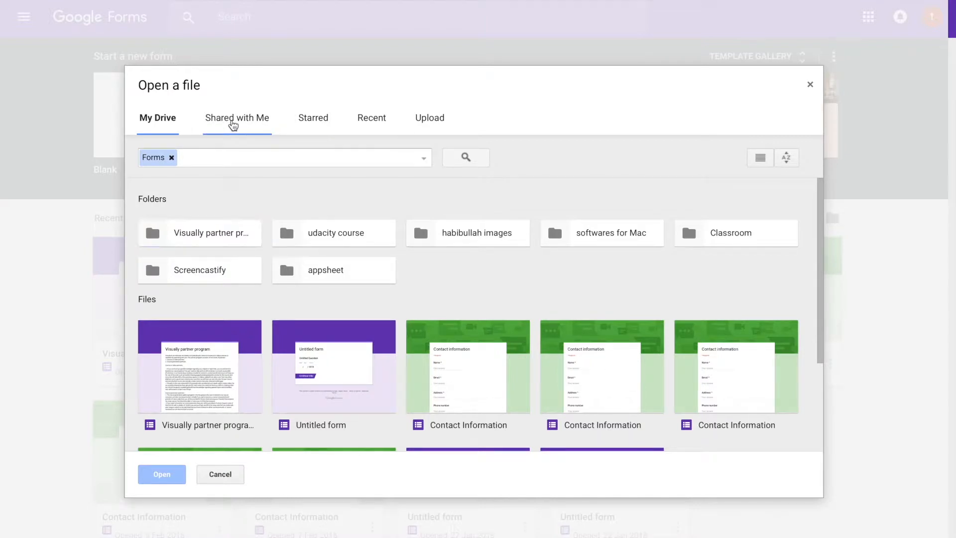
pyautogui.click(233, 124)
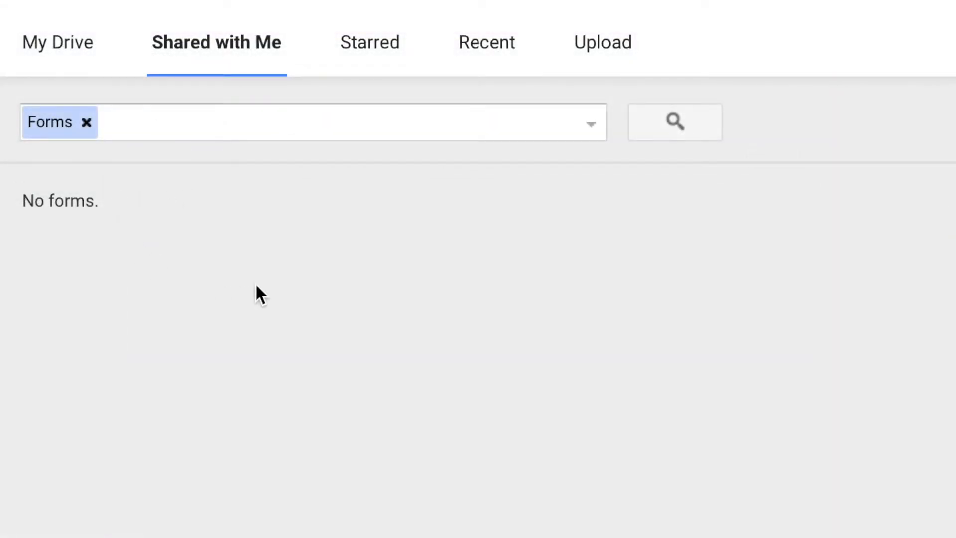
pyautogui.click(374, 48)
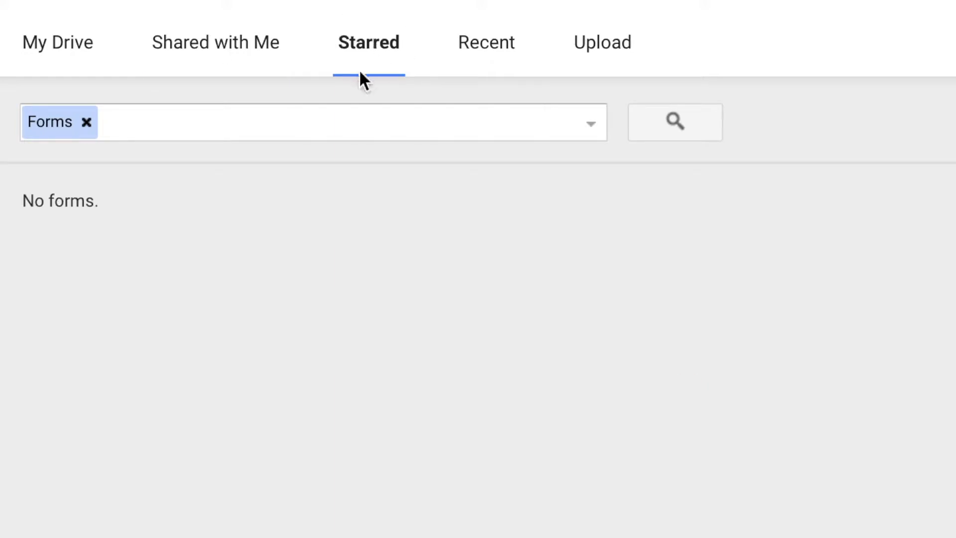
pyautogui.click(472, 58)
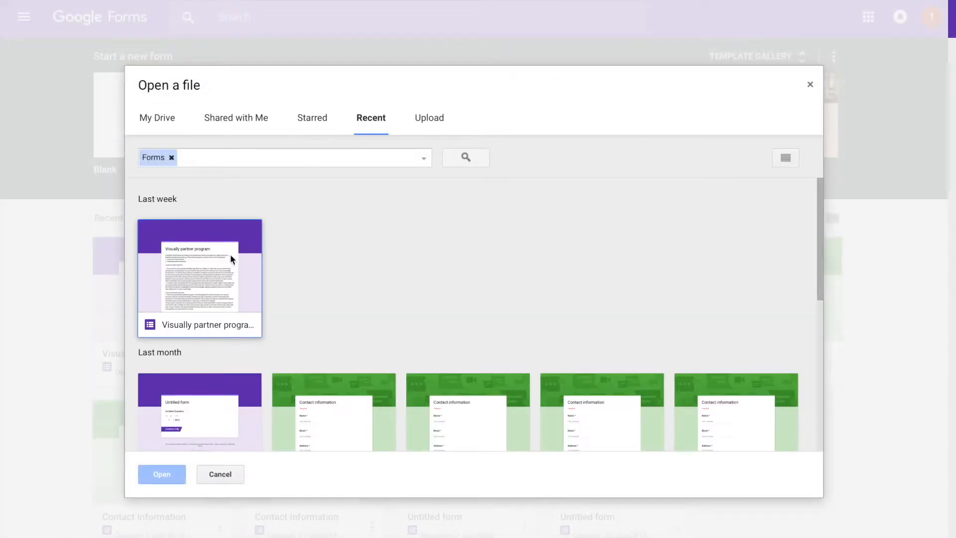
pyautogui.click(442, 118)
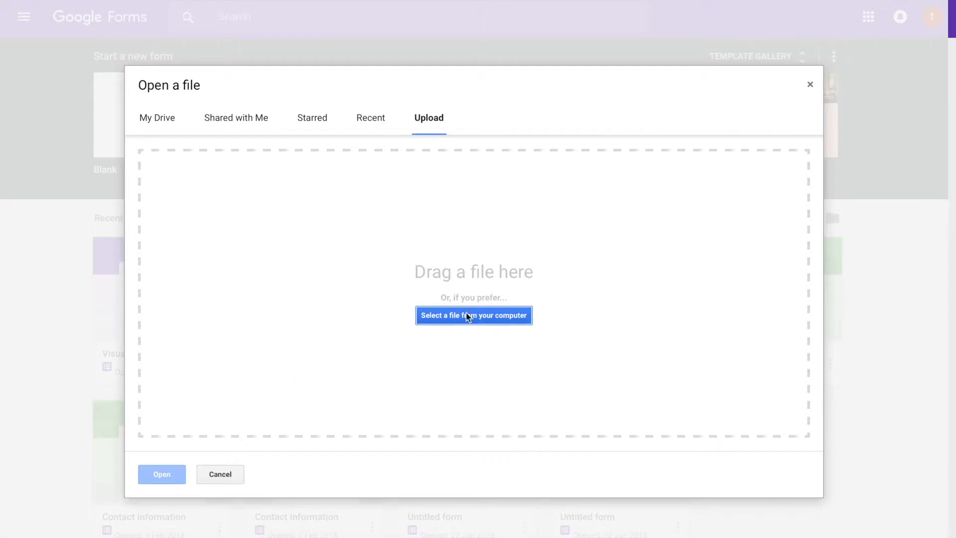
pyautogui.click(810, 84)
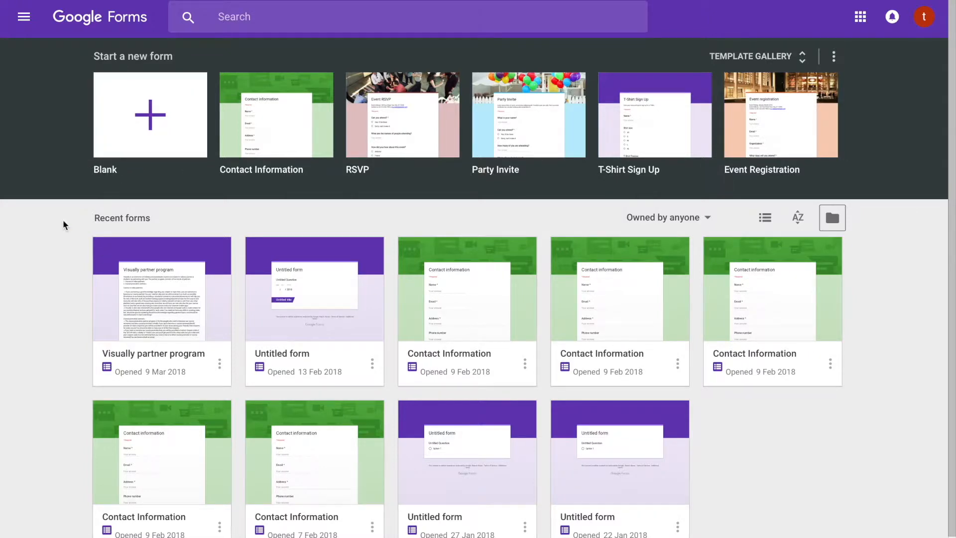
# Browse the Personal and Work form templates in the full template gallery.
pyautogui.moveTo(951, 250); pyautogui.dragTo(949, 218)
pyautogui.click(800, 57)
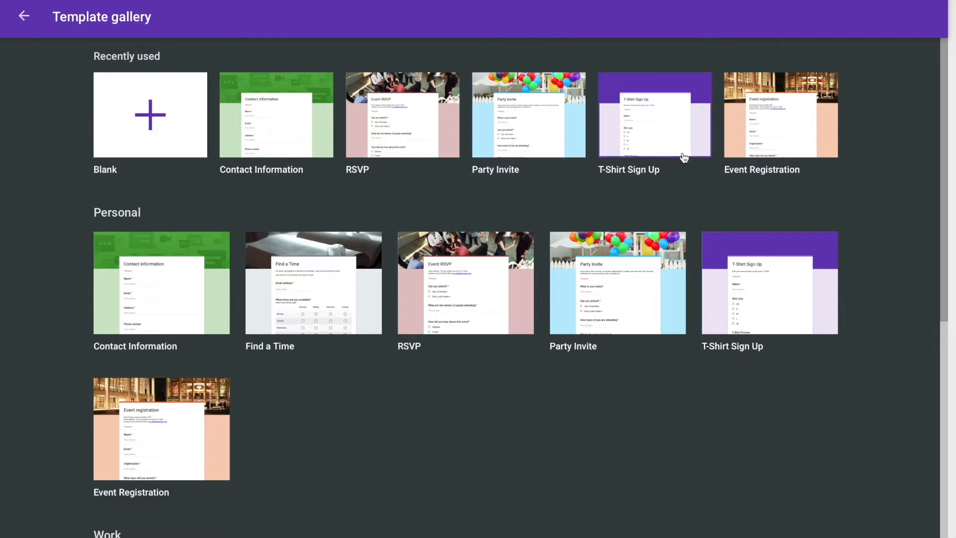
pyautogui.moveTo(941, 225); pyautogui.dragTo(943, 301)
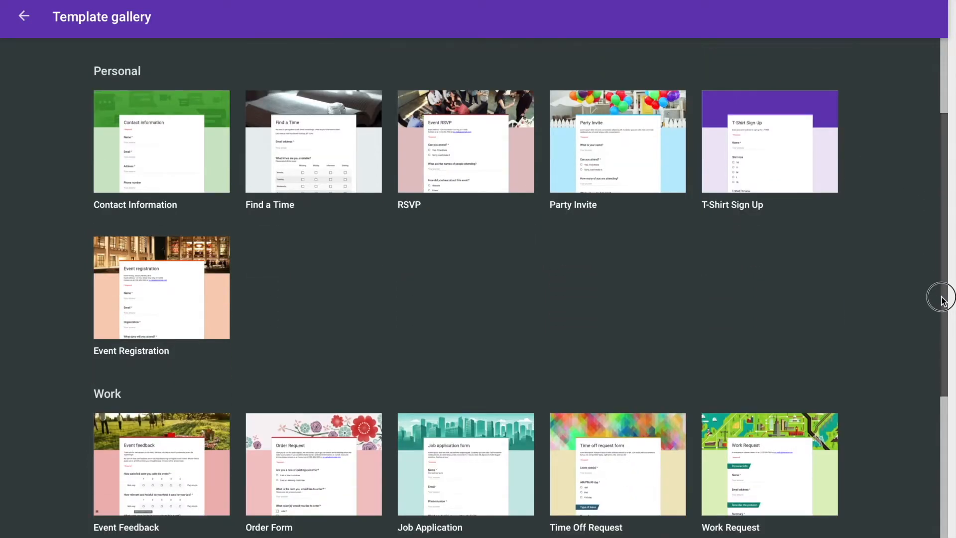
pyautogui.click(261, 195)
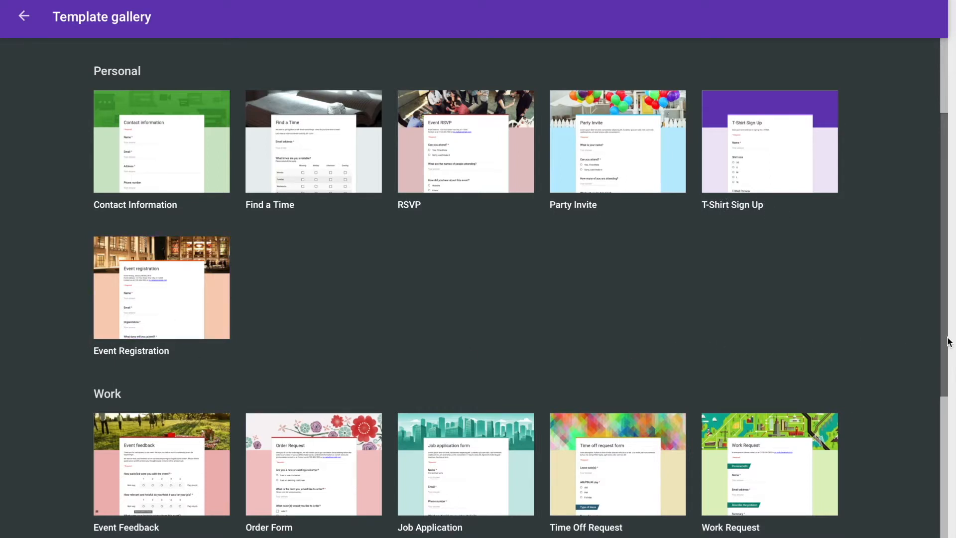
pyautogui.moveTo(943, 348); pyautogui.dragTo(952, 215)
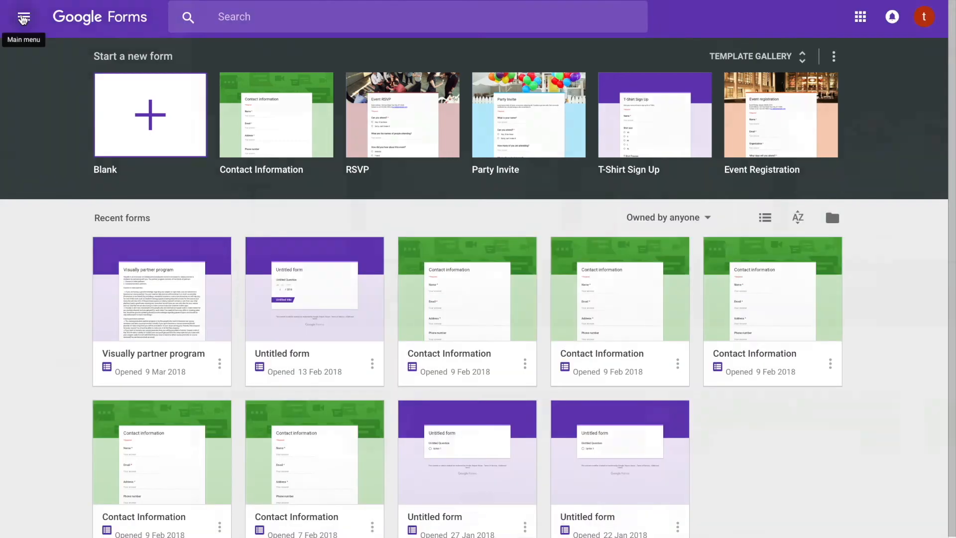
# Review the language and template display options in the Google Forms settings and close the dialog.
pyautogui.click(19, 17)
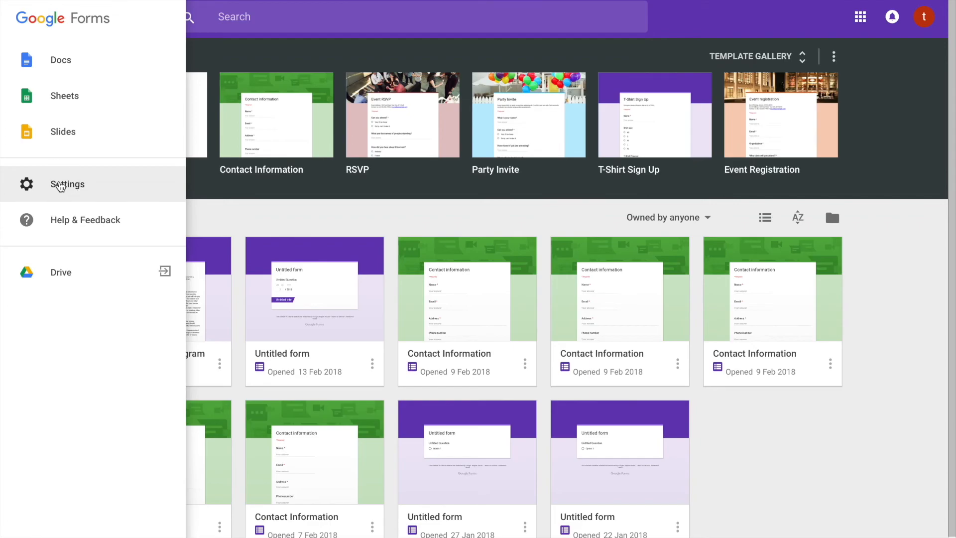
pyautogui.click(60, 186)
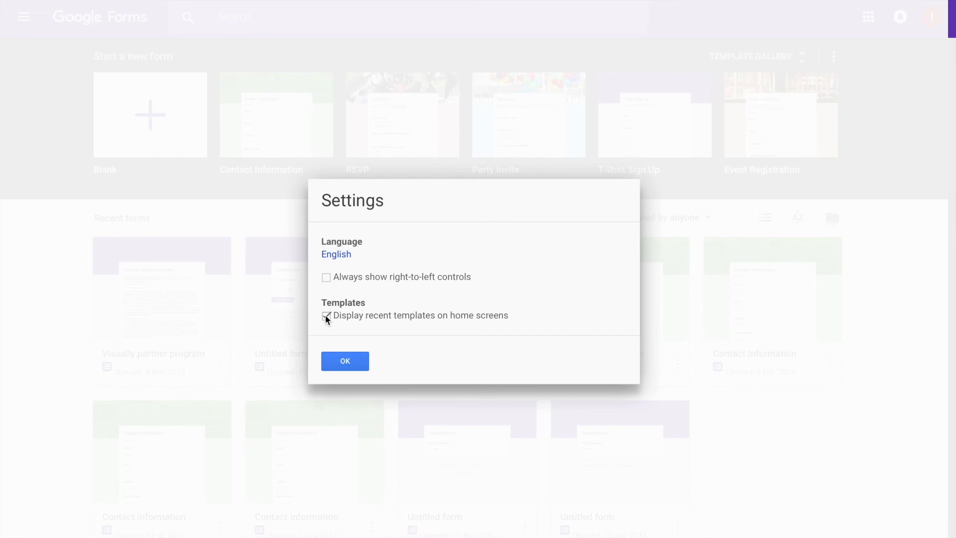
pyautogui.click(350, 366)
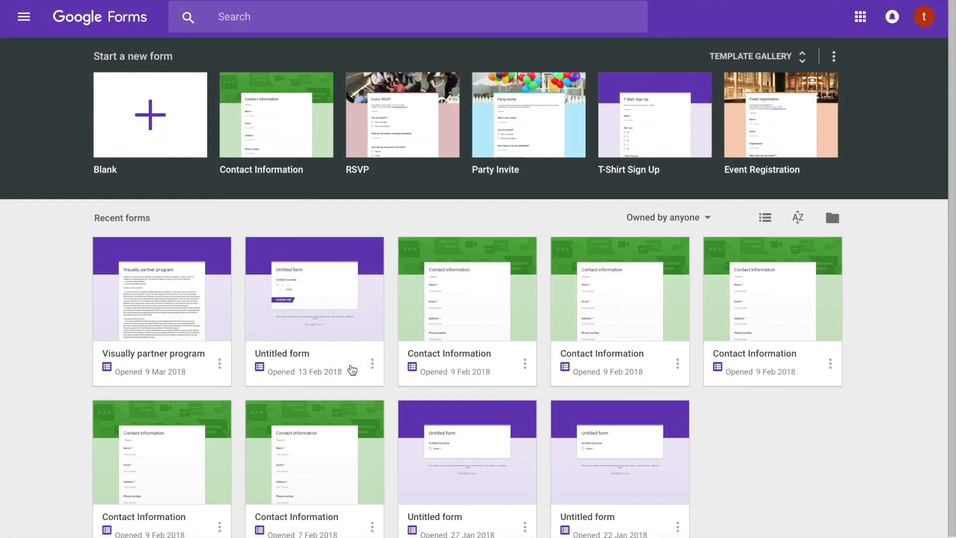